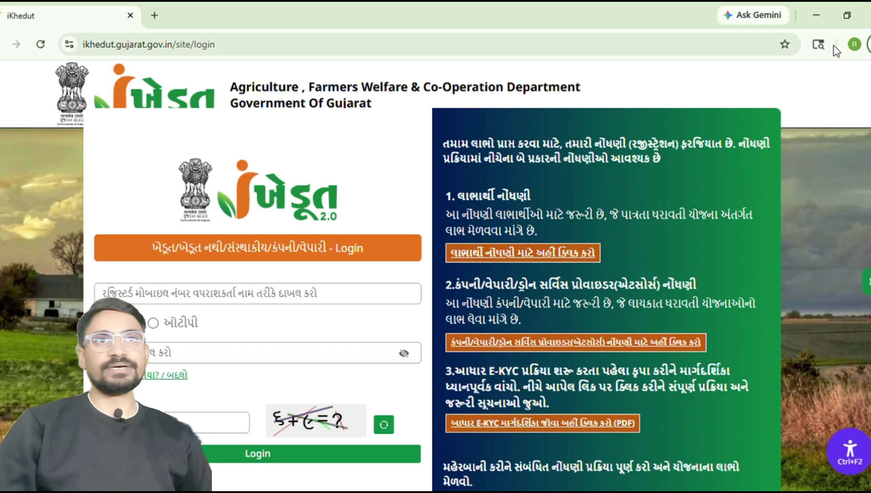
Step: Open a new blank browser tab beside the iKhedut portal login page
{"action": "left_click", "coordinate": [154, 15]}
Step: Search Google for 'ikhedut portal', close the old tab, and open the official Gujarat State Portal result
{"action": "left_click", "coordinate": [123, 51]}
{"action": "type", "text": "i"}
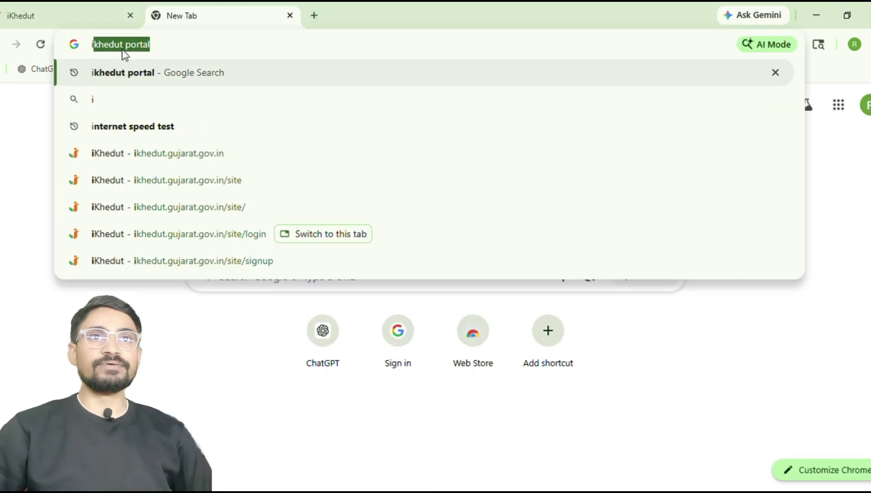
{"action": "key", "text": "Right"}
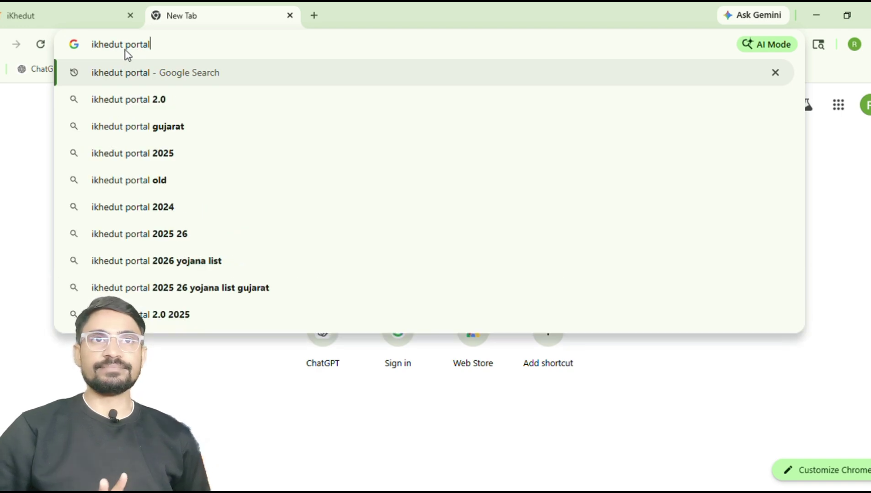
{"action": "key", "text": "Return"}
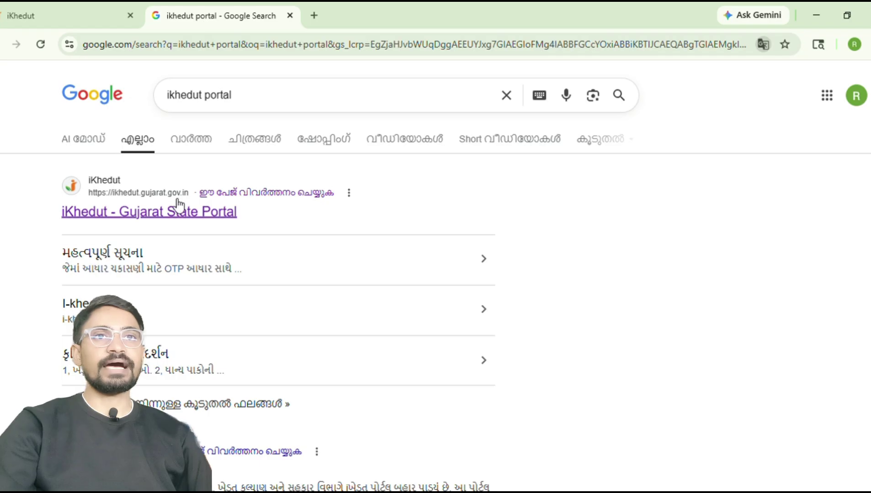
{"action": "left_click", "coordinate": [130, 16]}
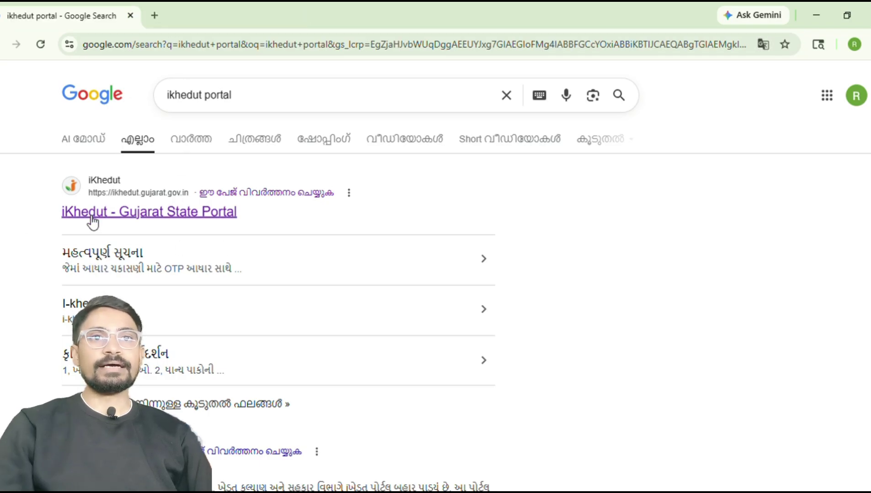
{"action": "left_click", "coordinate": [115, 216]}
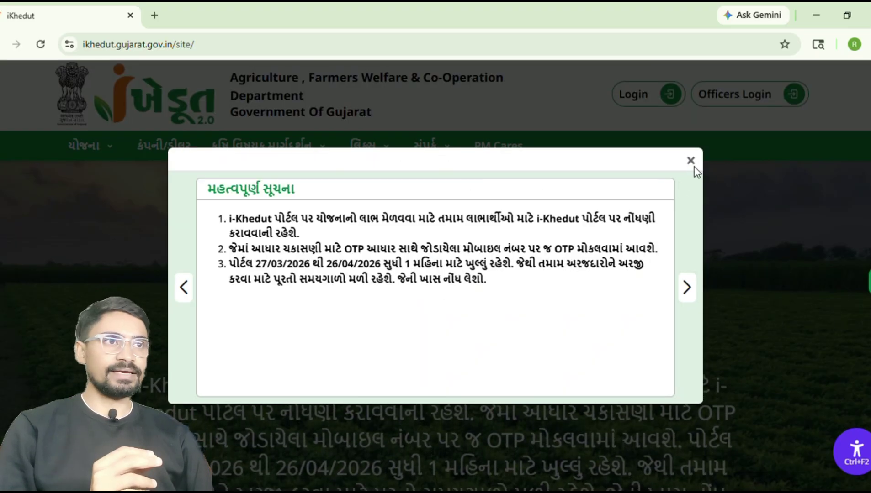
Step: Close the important notice, go to the login page and open the beneficiary registration form
{"action": "left_click", "coordinate": [690, 161]}
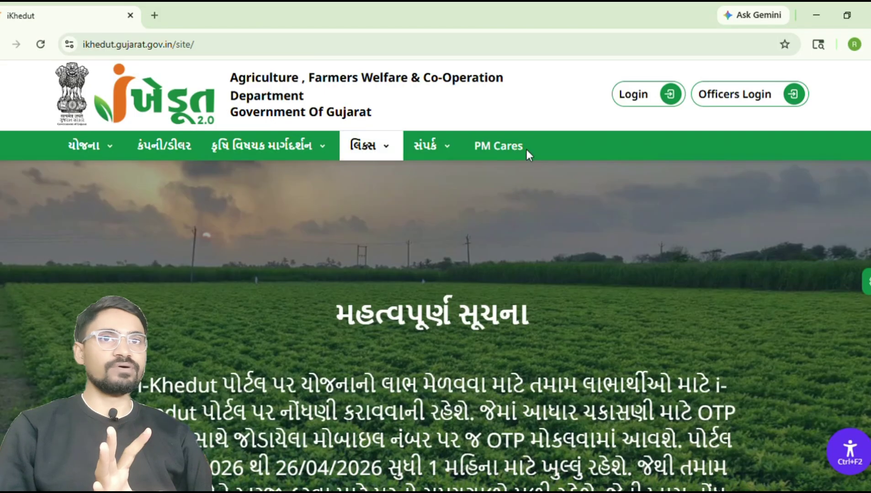
{"action": "mouse_move", "coordinate": [87, 146]}
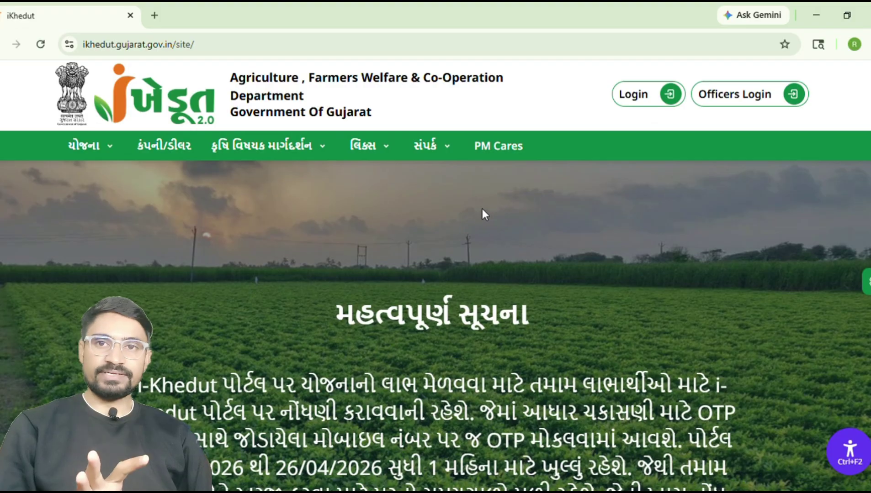
{"action": "left_click", "coordinate": [641, 97]}
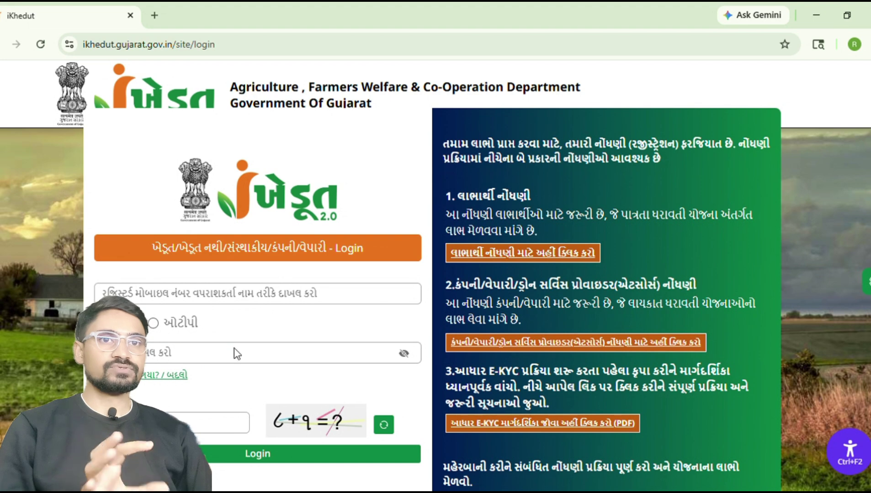
{"action": "left_click", "coordinate": [242, 289]}
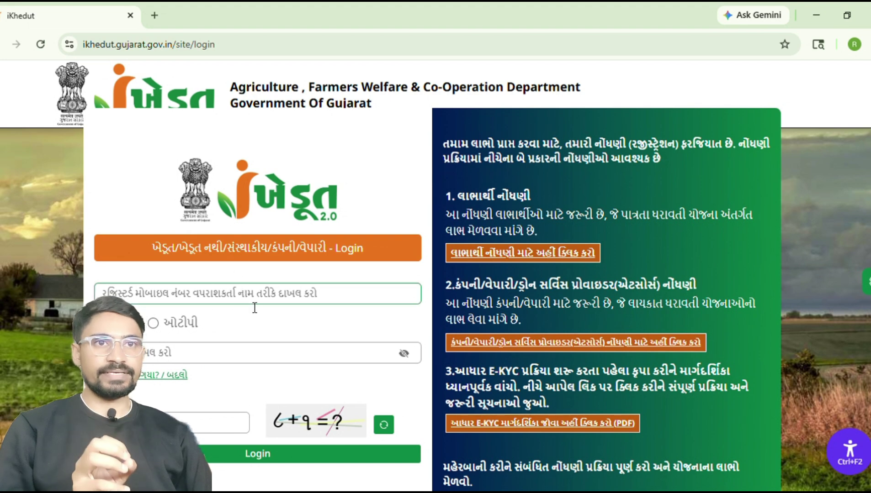
{"action": "left_click", "coordinate": [172, 353]}
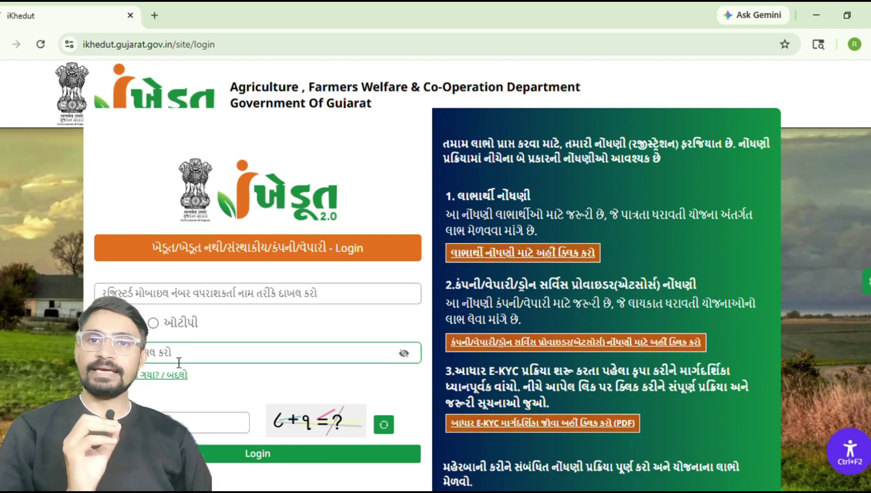
{"action": "left_click", "coordinate": [203, 334]}
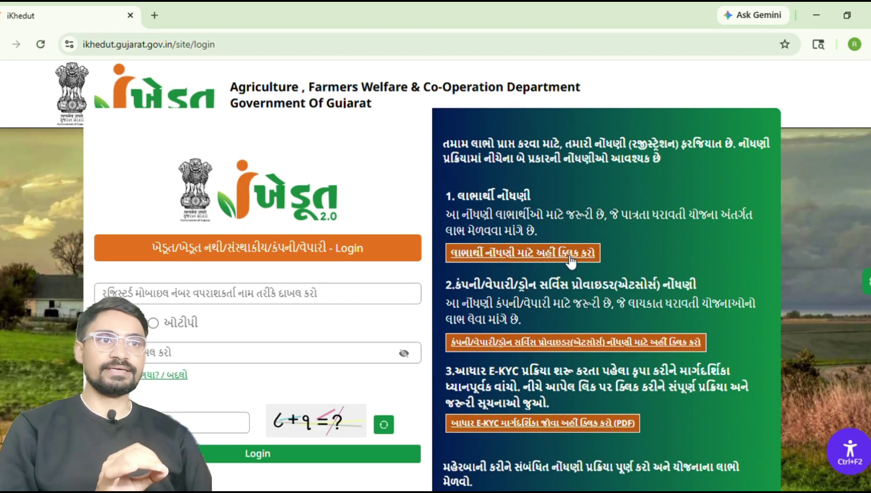
{"action": "left_click", "coordinate": [494, 255]}
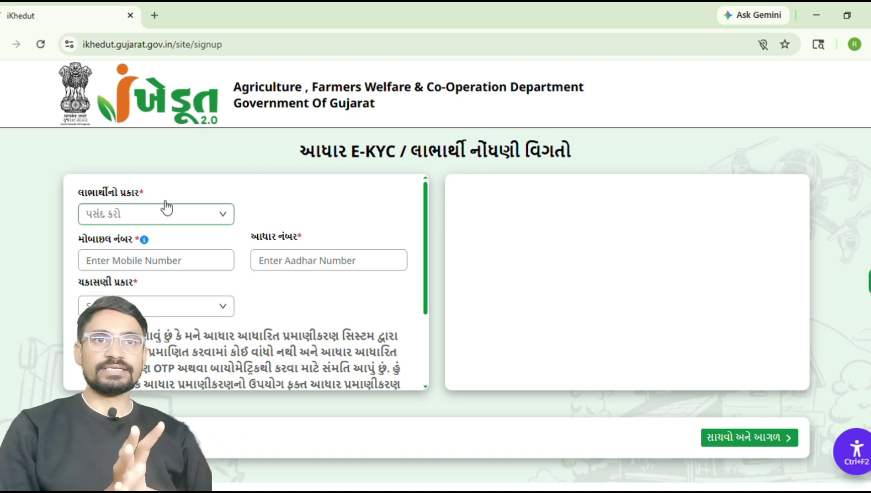
Step: Pick ખેડૂત (farmer) as beneficiary type, then place focus in the mobile and Aadhaar number fields
{"action": "left_click", "coordinate": [222, 214]}
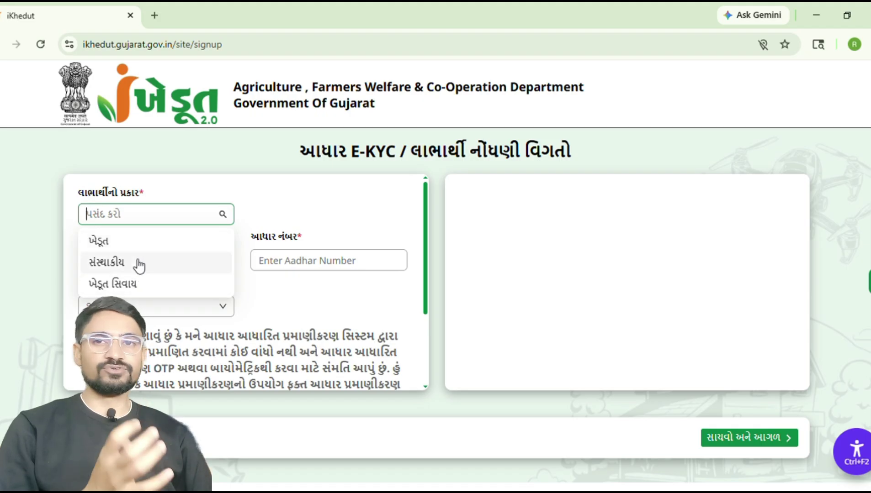
{"action": "left_click", "coordinate": [102, 242]}
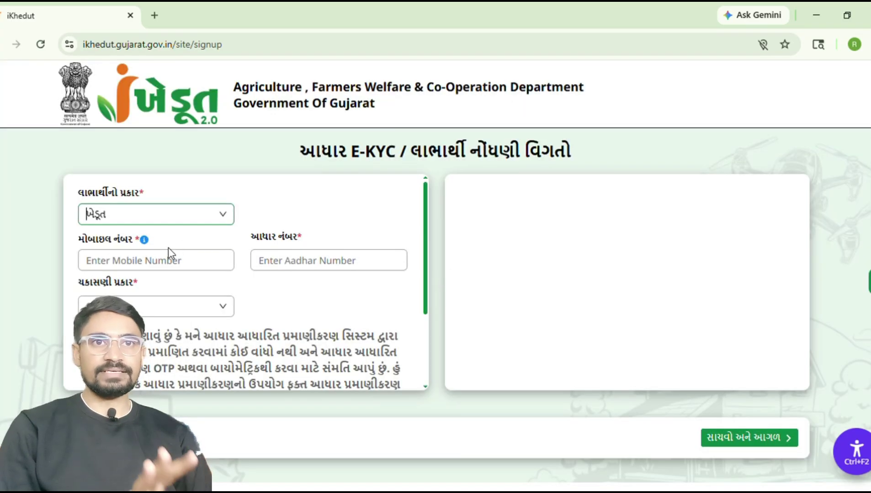
{"action": "left_click", "coordinate": [163, 262]}
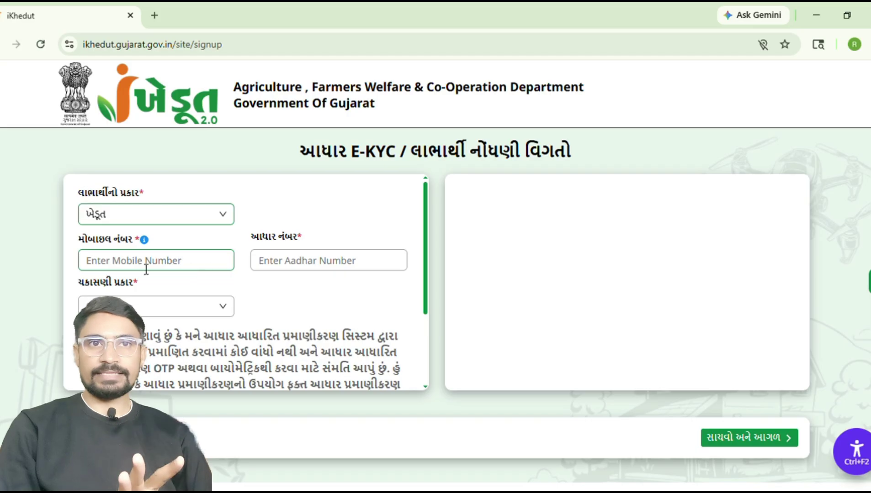
{"action": "left_click", "coordinate": [286, 269]}
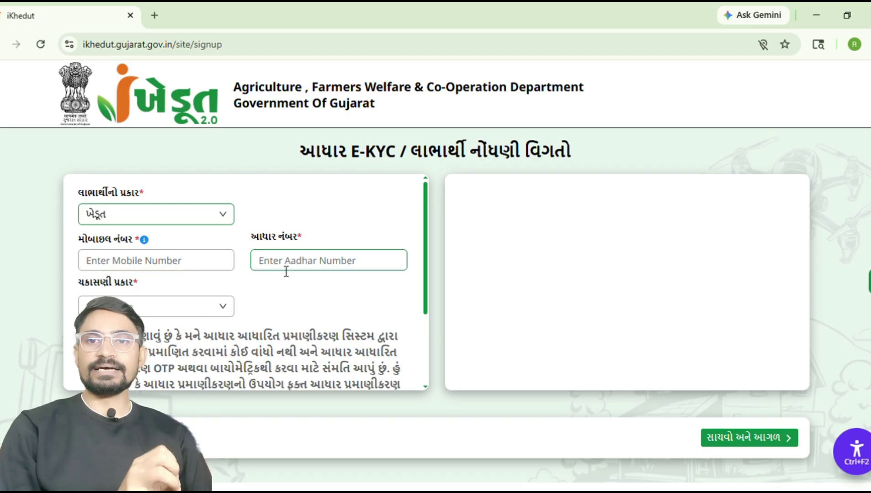
{"action": "left_click", "coordinate": [171, 270]}
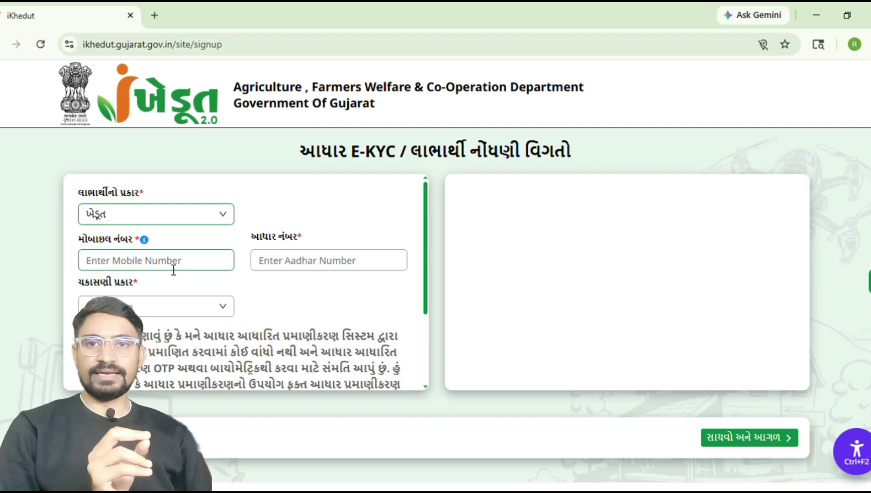
{"action": "left_click", "coordinate": [174, 265]}
{"action": "left_click", "coordinate": [317, 269]}
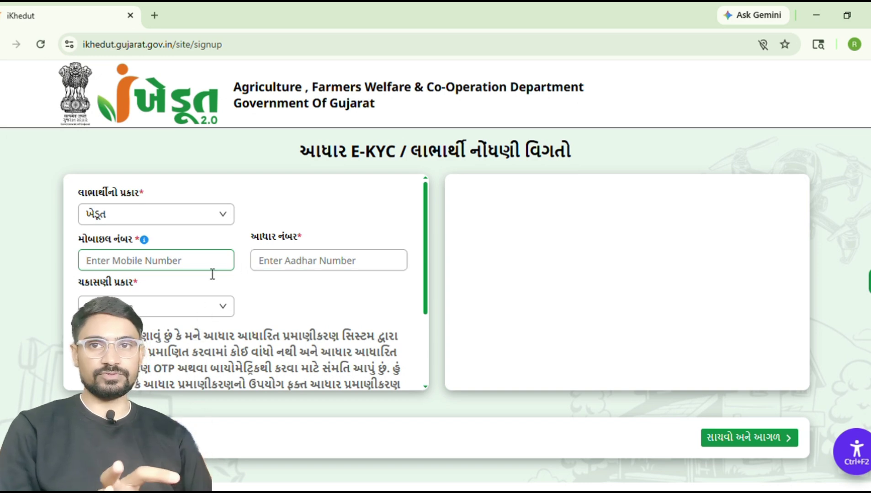
Step: Enter the farmer's mobile and Aadhaar numbers and select OTP as the verification type
{"action": "key", "text": "Tab"}
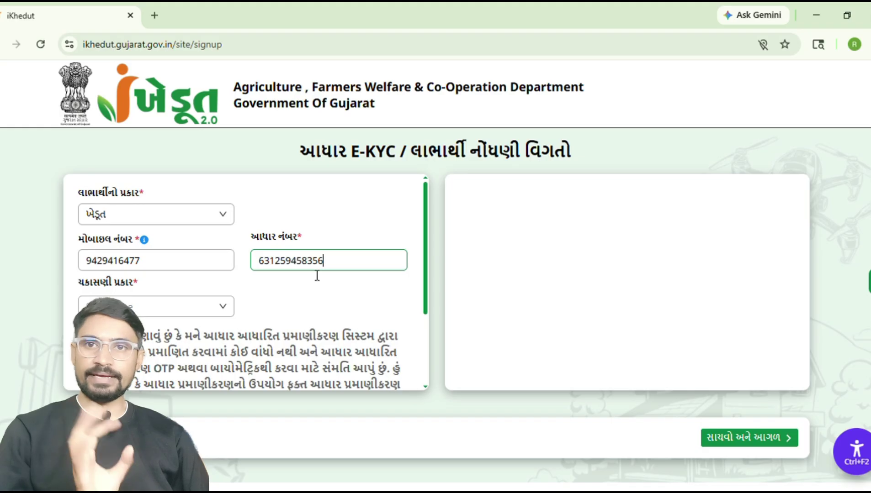
{"action": "left_click", "coordinate": [153, 306]}
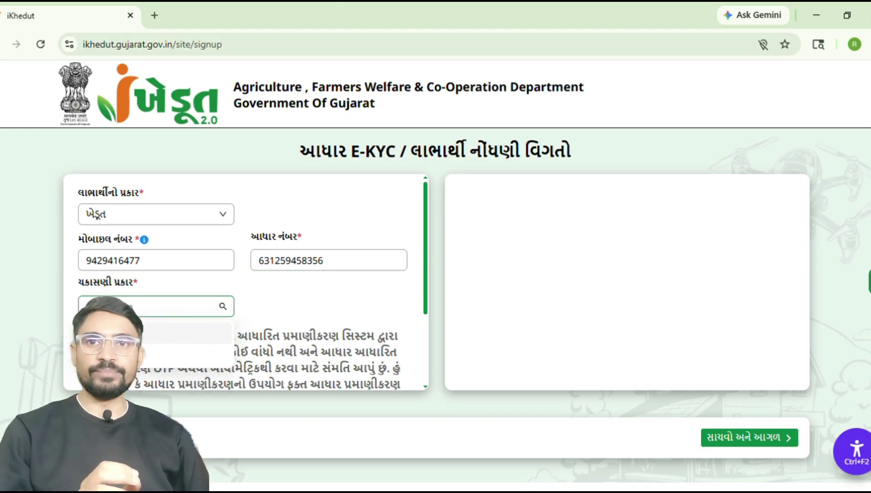
{"action": "left_click", "coordinate": [149, 328]}
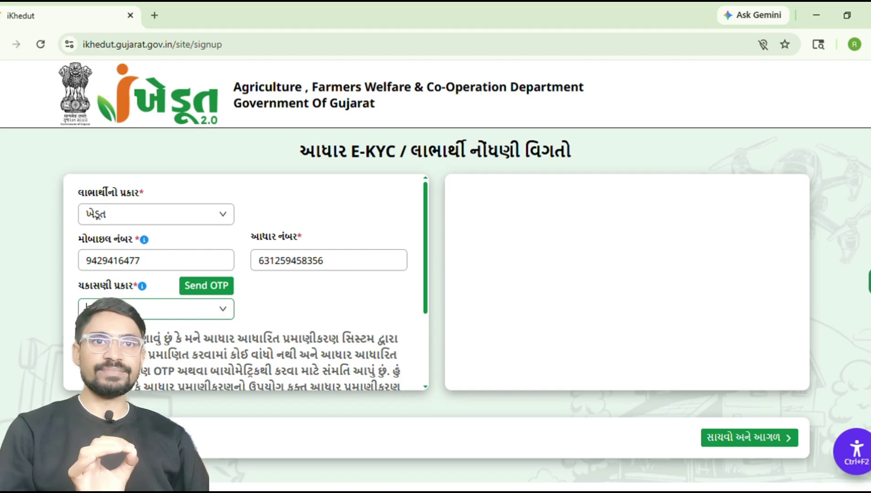
{"action": "scroll", "coordinate": [201, 321], "scroll_direction": "down", "scroll_amount": 3}
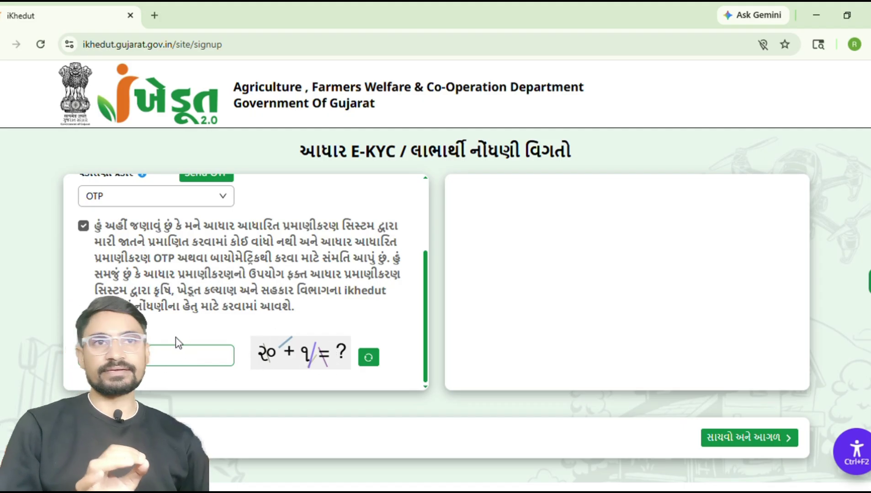
{"action": "scroll", "coordinate": [176, 341], "scroll_direction": "up", "scroll_amount": 2}
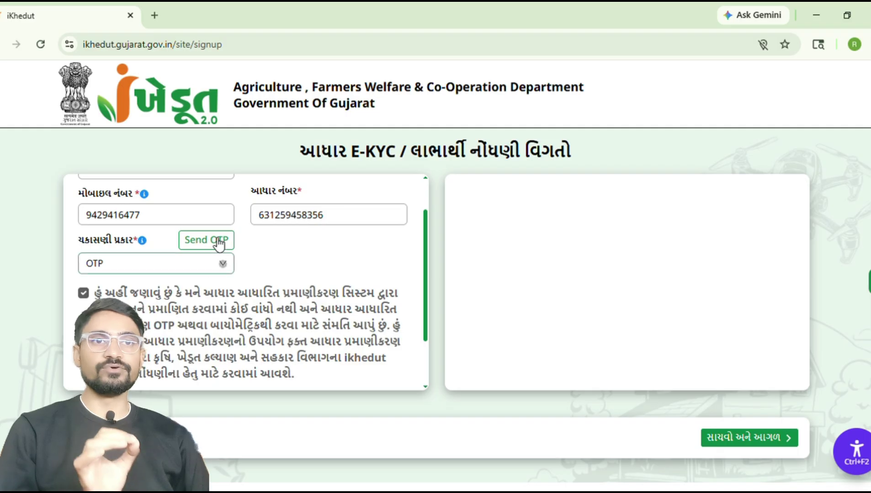
Step: Request an Aadhaar OTP and enter the received code into the OTP boxes
{"action": "left_click", "coordinate": [215, 244]}
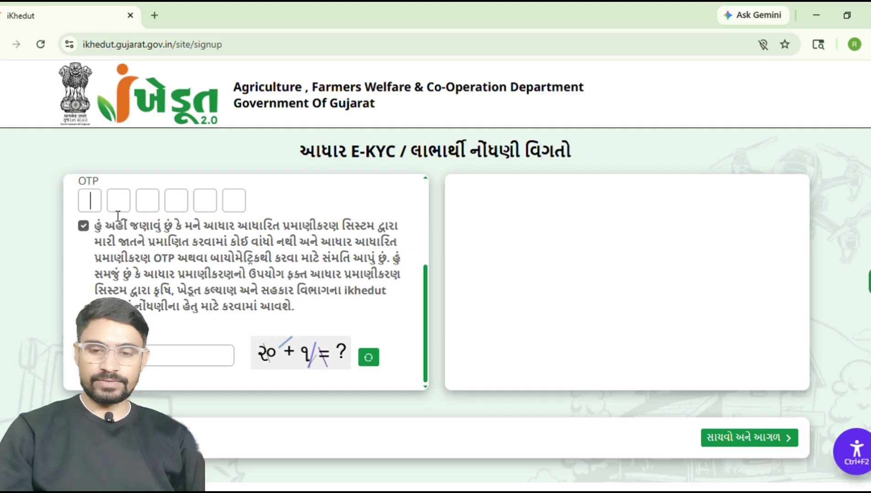
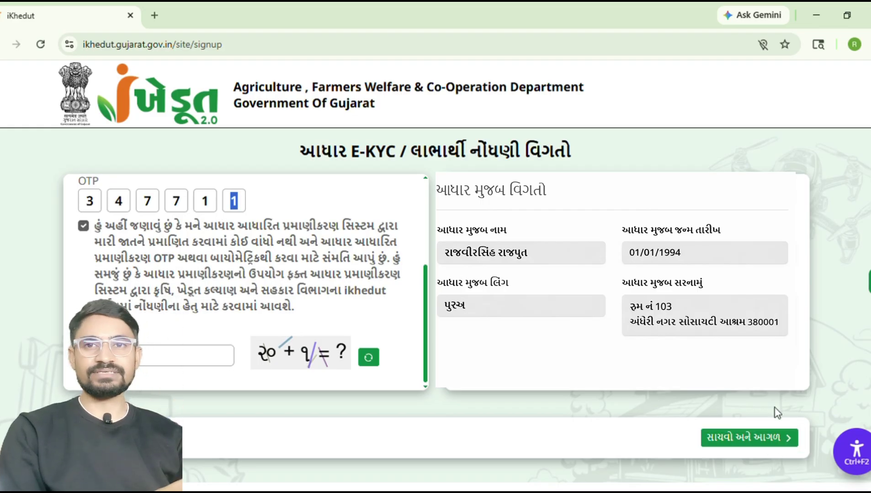
Step: Save the Aadhaar details with 'સાચવો અને આગળ' and continue to the registration page
{"action": "left_click", "coordinate": [779, 441]}
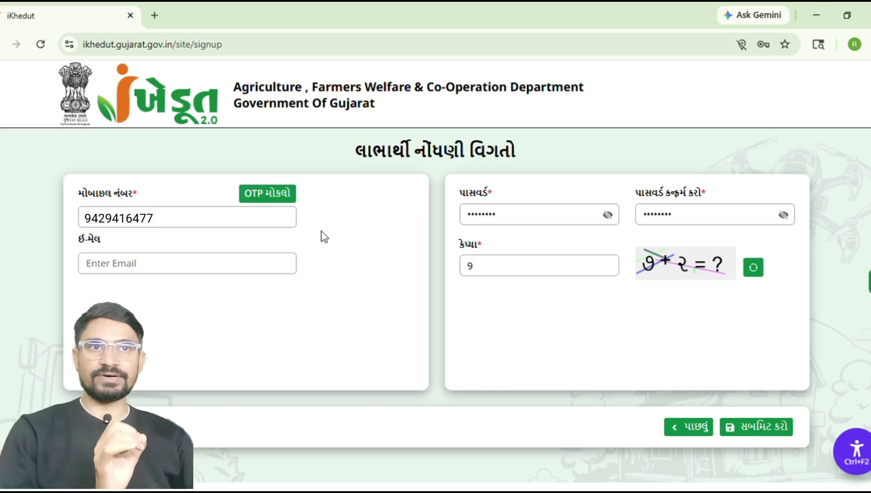
Step: Send an OTP to the registration mobile number and enter the received code to verify it
{"action": "left_click", "coordinate": [286, 217]}
{"action": "left_click", "coordinate": [281, 198]}
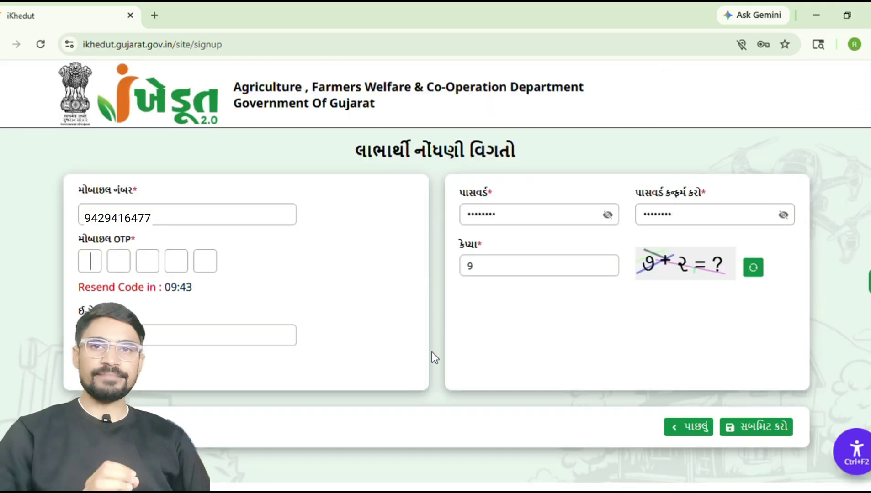
{"action": "left_click", "coordinate": [215, 339]}
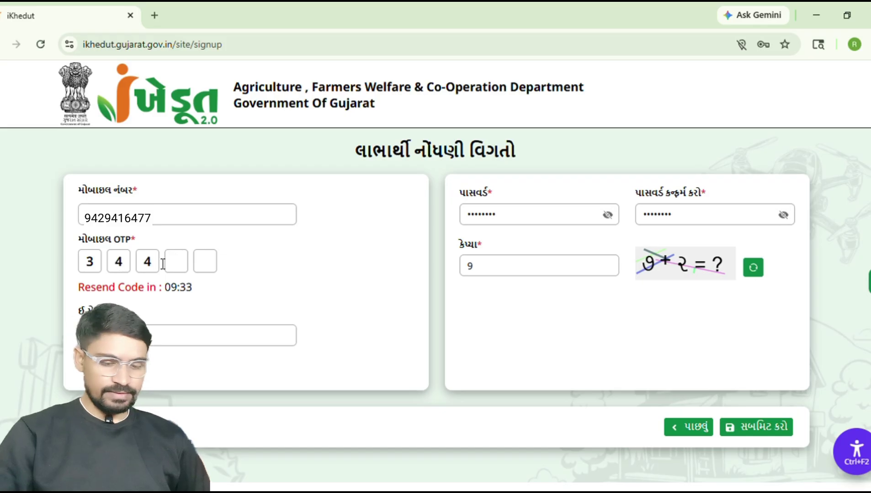
{"action": "type", "text": "7"}
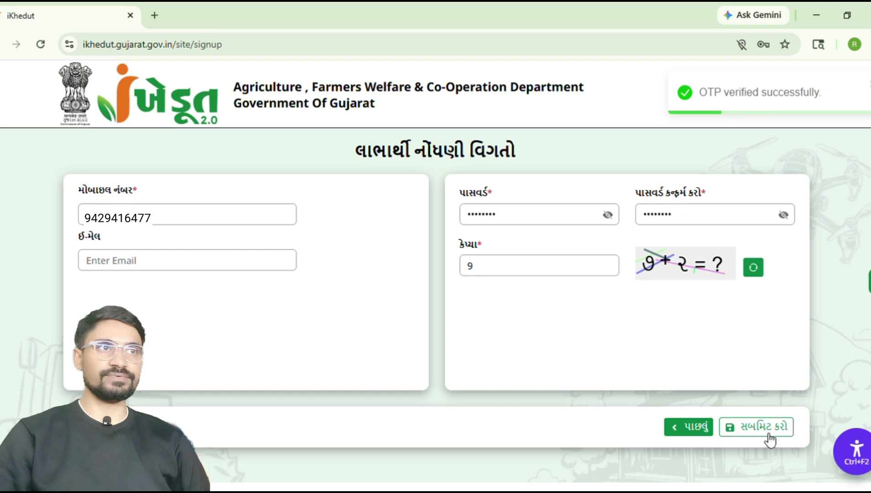
Step: Submit the registration with 'સબમિટ કરો', then enter the registered mobile number as the login username
{"action": "left_click", "coordinate": [754, 430]}
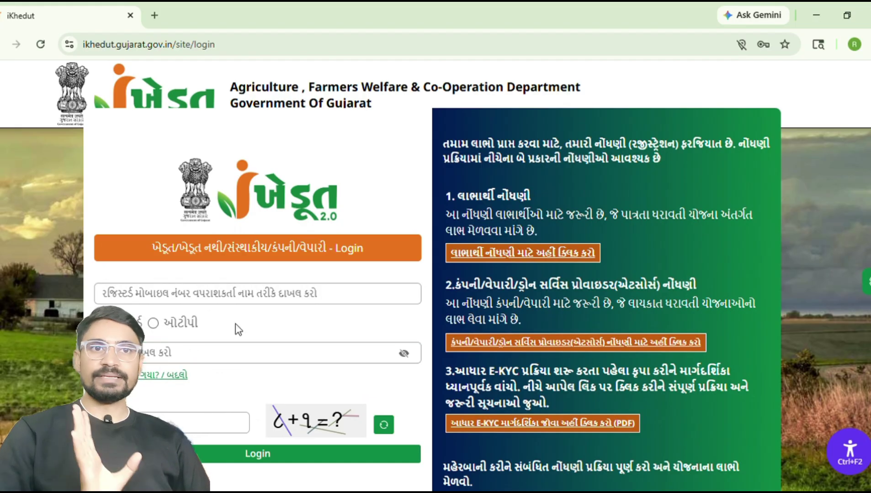
{"action": "left_click", "coordinate": [221, 302]}
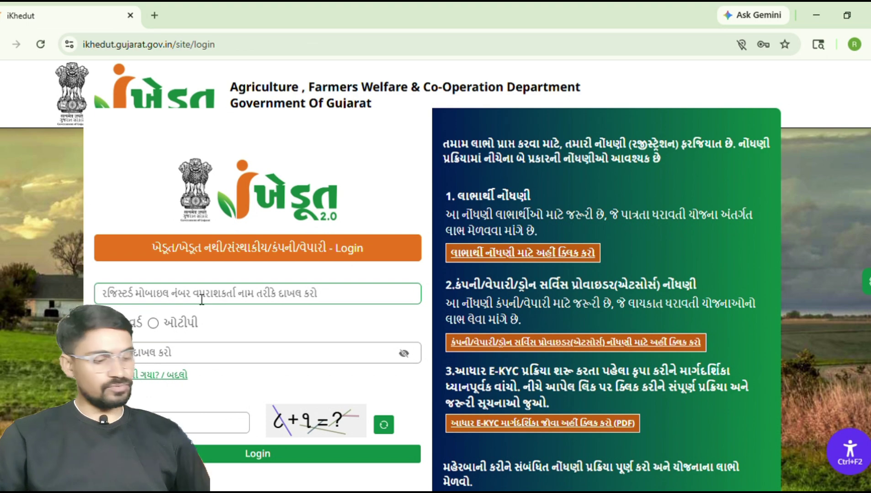
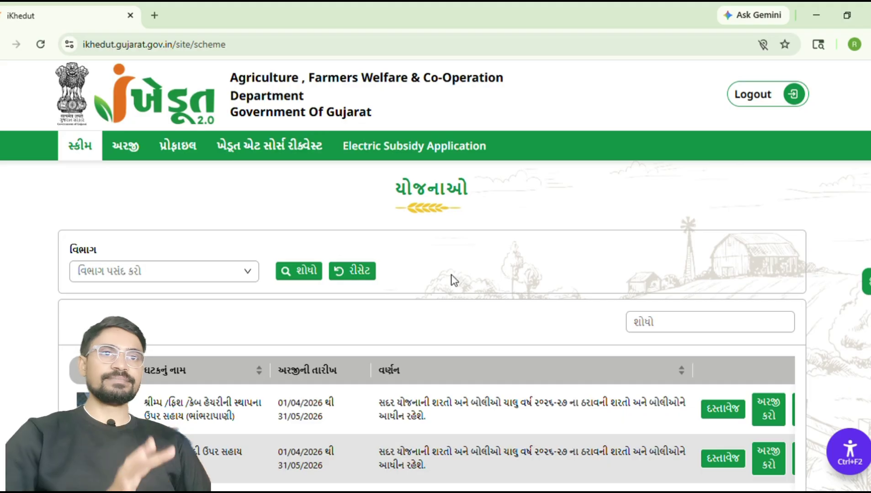
Step: Scroll through the યોજનાઓ scheme listing and back up to the top
{"action": "scroll", "coordinate": [385, 354], "scroll_direction": "down", "scroll_amount": 5}
{"action": "scroll", "coordinate": [388, 349], "scroll_direction": "up", "scroll_amount": 5}
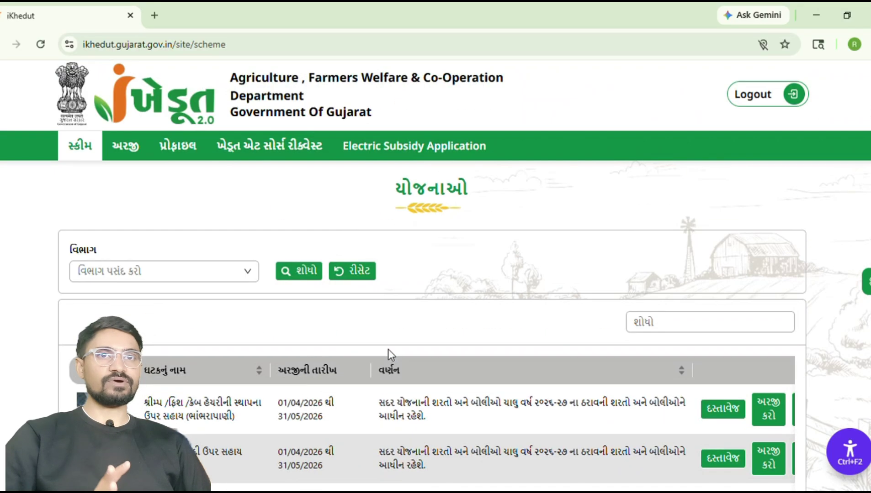
{"action": "scroll", "coordinate": [322, 303], "scroll_direction": "down", "scroll_amount": 1}
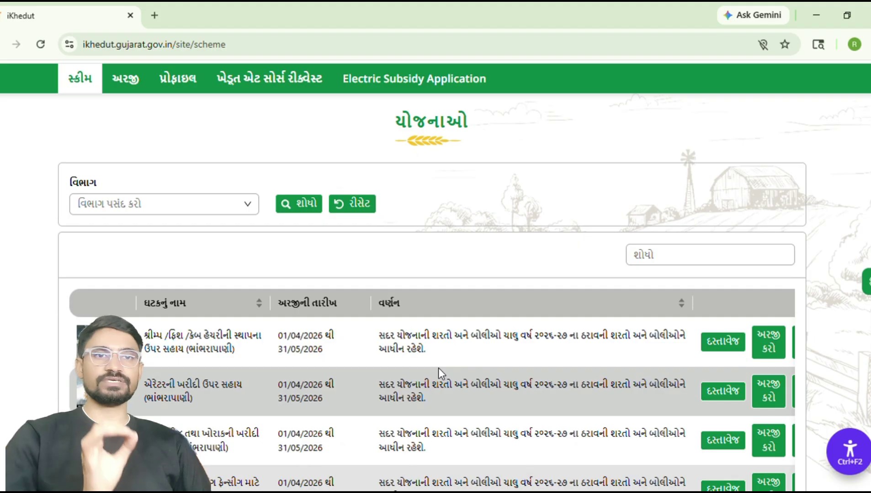
{"action": "scroll", "coordinate": [362, 335], "scroll_direction": "down", "scroll_amount": 2}
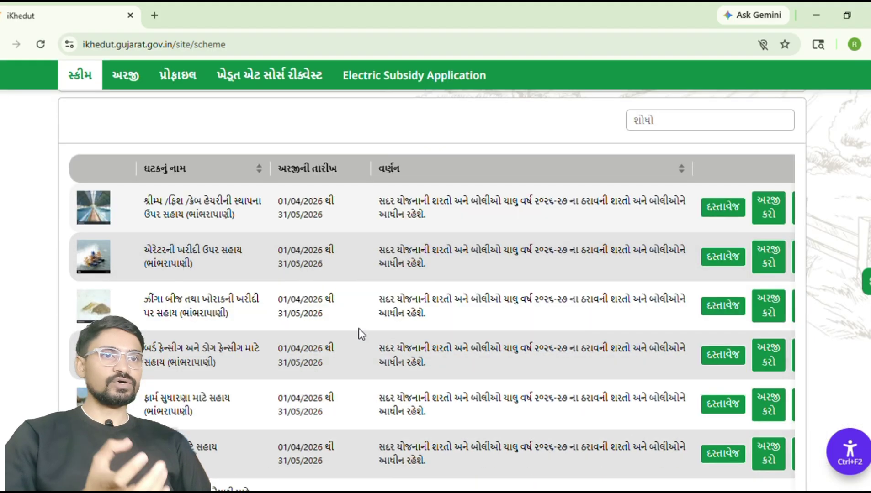
{"action": "scroll", "coordinate": [361, 335], "scroll_direction": "up", "scroll_amount": 3}
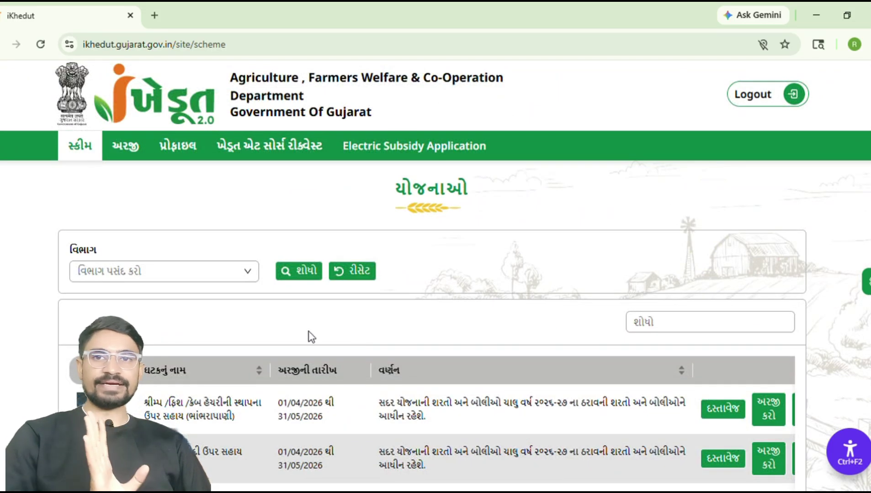
Step: Filter schemes by the ખેતીવાડી department and apply for the 20 to 60 PTO HP tractor scheme
{"action": "left_click", "coordinate": [252, 277]}
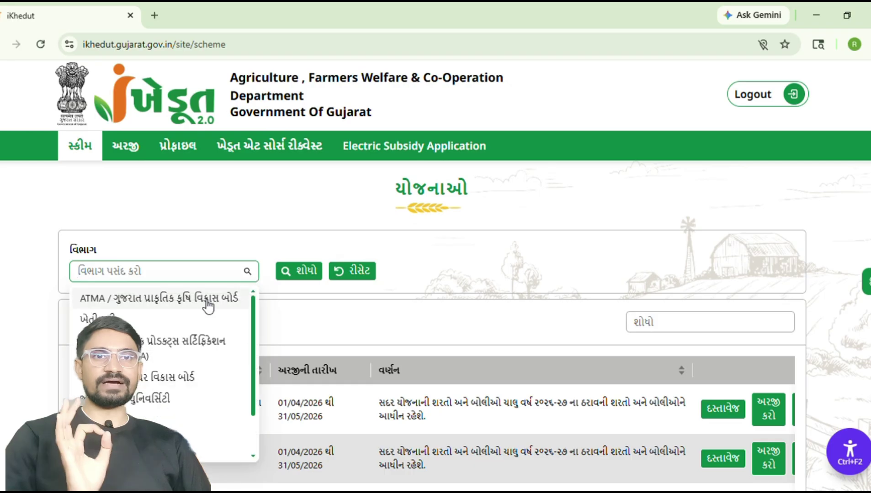
{"action": "left_click", "coordinate": [162, 321]}
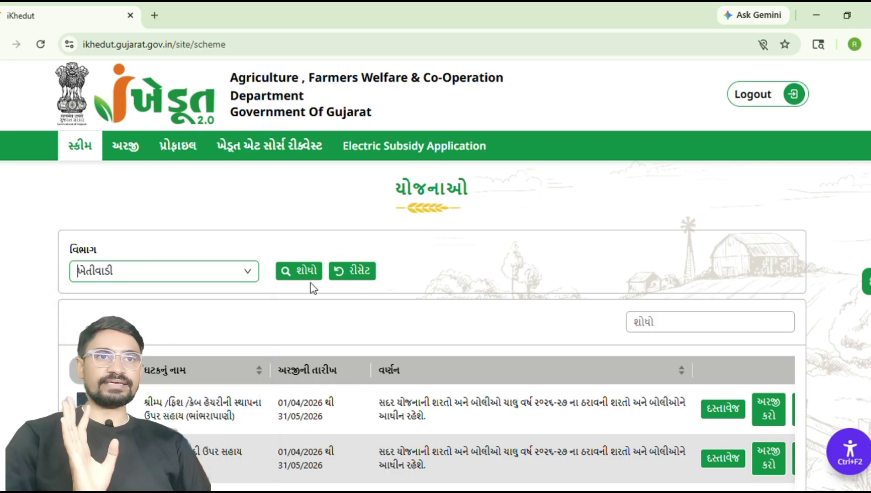
{"action": "left_click", "coordinate": [306, 273]}
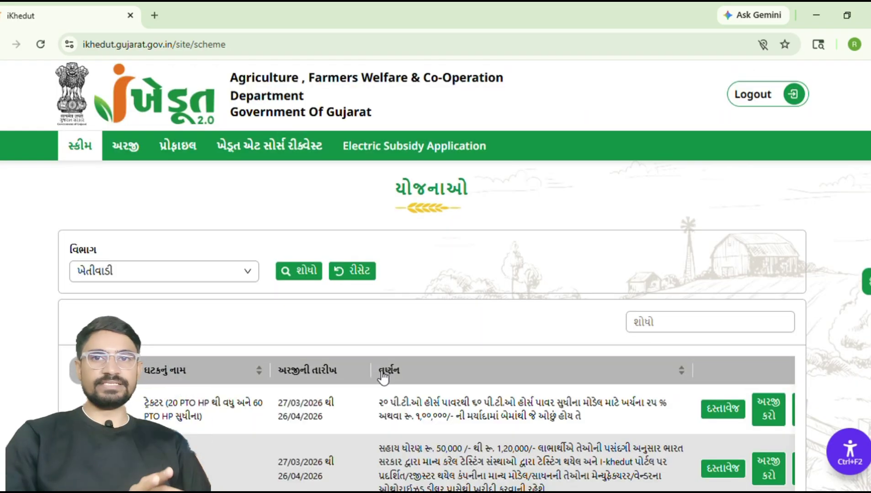
{"action": "scroll", "coordinate": [336, 354], "scroll_direction": "down", "scroll_amount": 1}
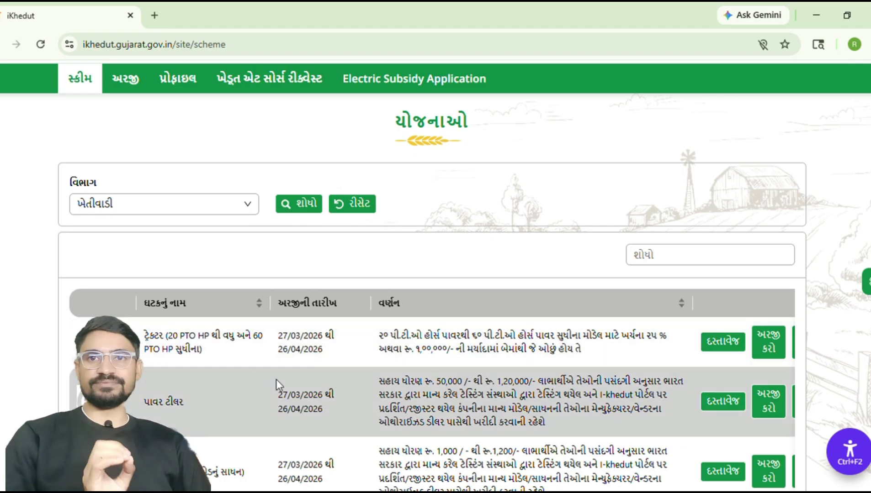
{"action": "scroll", "coordinate": [744, 340], "scroll_direction": "up", "scroll_amount": 1}
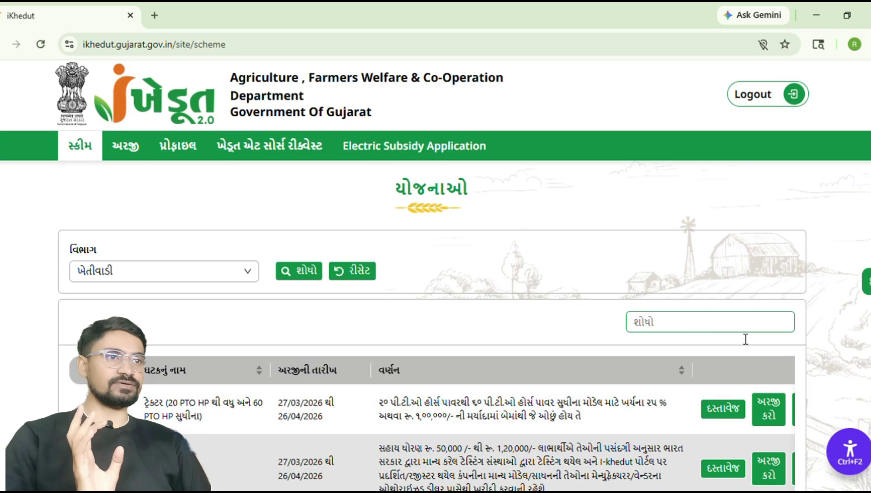
{"action": "scroll", "coordinate": [749, 350], "scroll_direction": "down", "scroll_amount": 1}
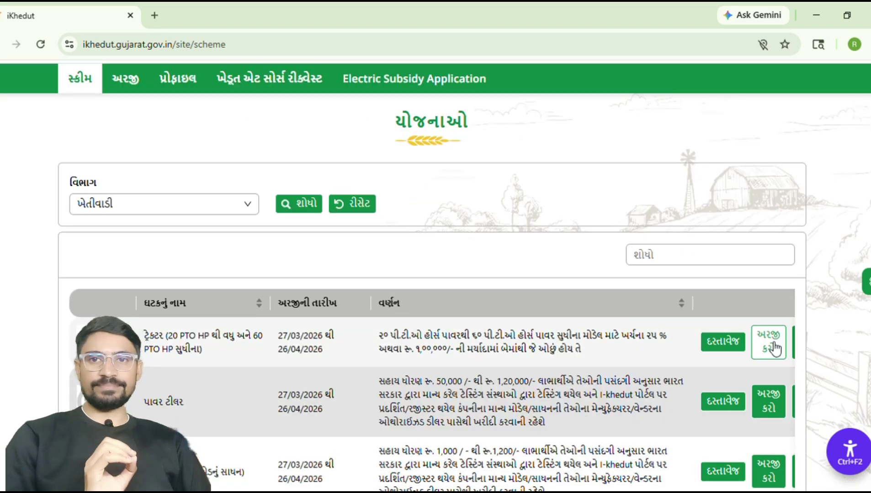
{"action": "left_click", "coordinate": [769, 347]}
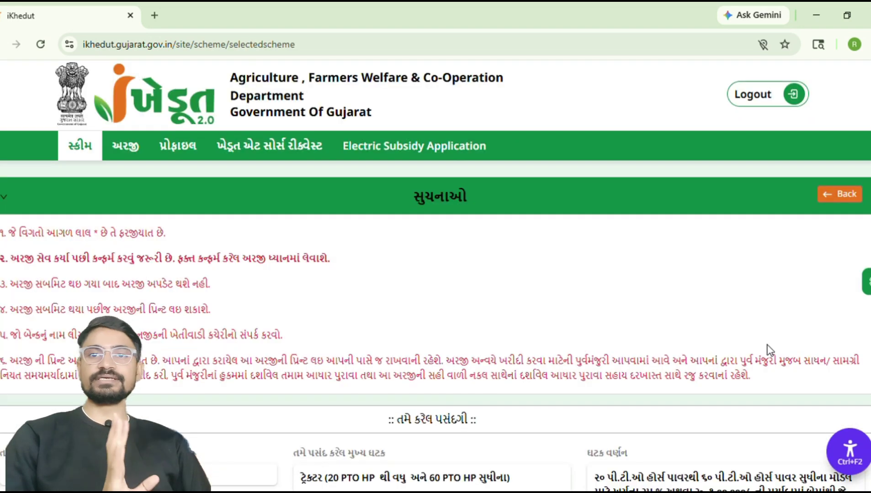
Step: Read past the tractor scheme instructions and continue with 'આગળ માટે ક્લિક કરો'
{"action": "scroll", "coordinate": [305, 283], "scroll_direction": "down", "scroll_amount": 3}
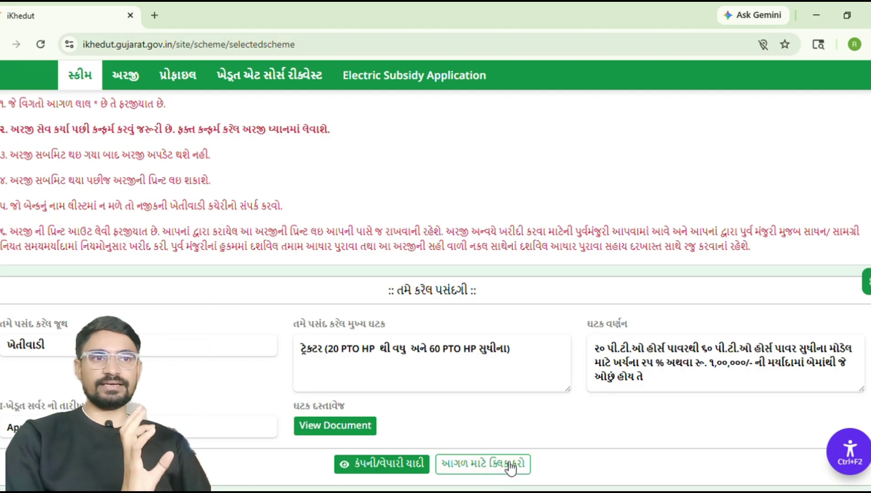
{"action": "left_click", "coordinate": [510, 468]}
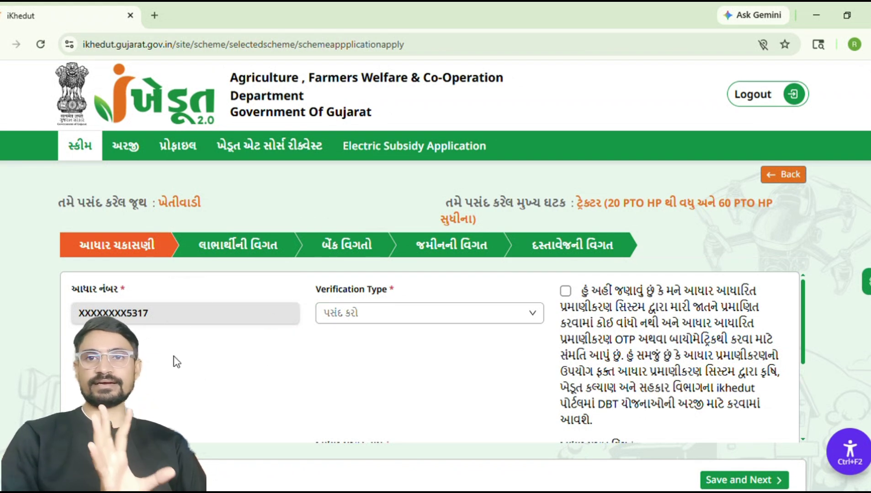
Step: Choose OTP as the Aadhaar verification type, request the OTP, enter the received code and verify
{"action": "left_click", "coordinate": [423, 312]}
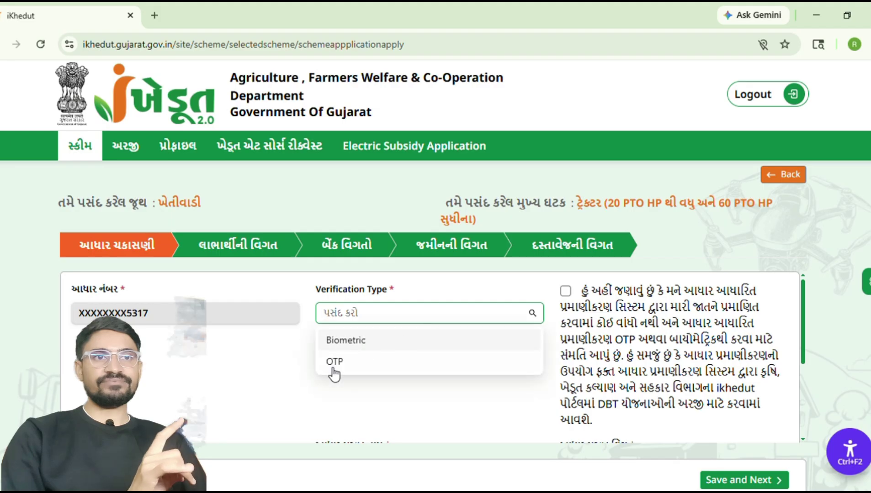
{"action": "left_click", "coordinate": [361, 363]}
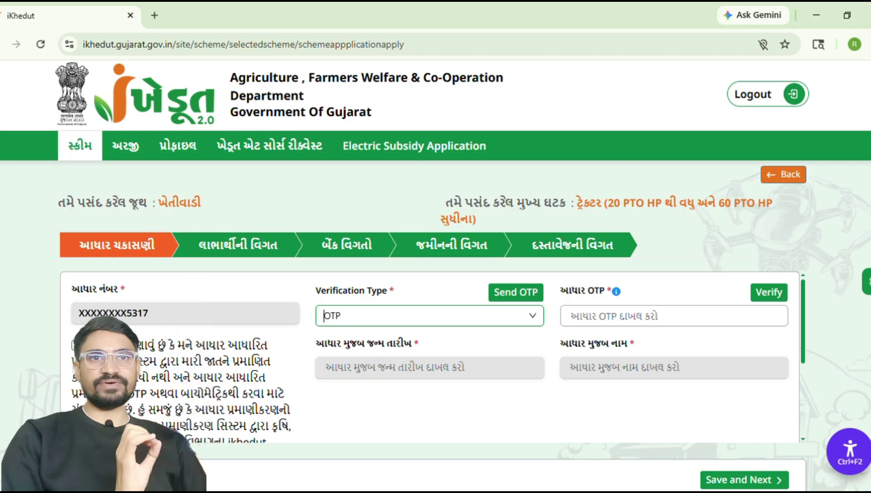
{"action": "scroll", "coordinate": [210, 361], "scroll_direction": "down", "scroll_amount": 3}
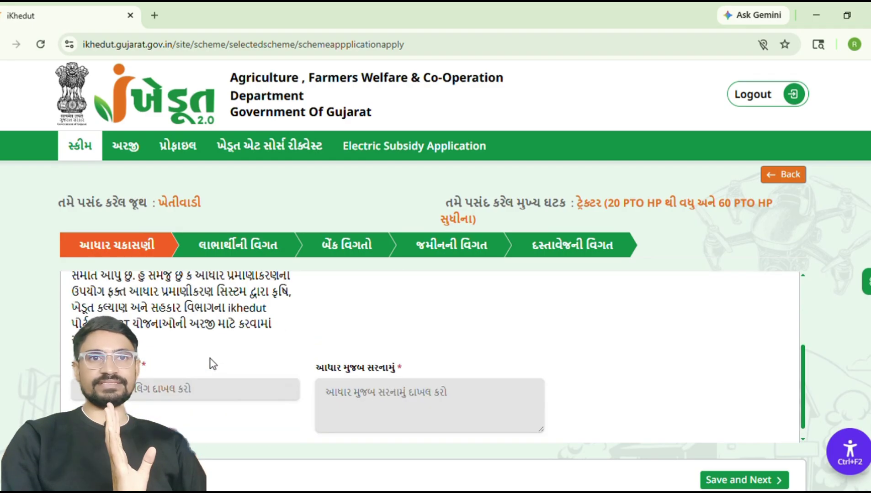
{"action": "scroll", "coordinate": [213, 364], "scroll_direction": "up", "scroll_amount": 1}
{"action": "scroll", "coordinate": [213, 365], "scroll_direction": "up", "scroll_amount": 2}
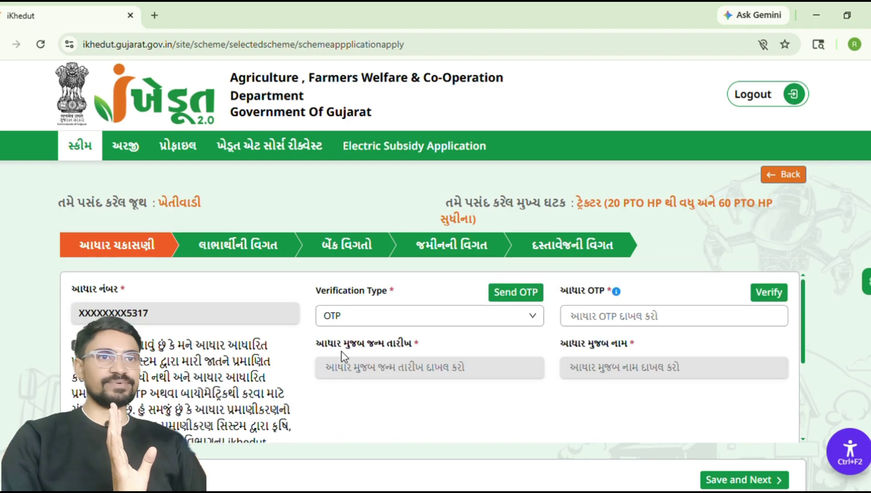
{"action": "left_click", "coordinate": [521, 298]}
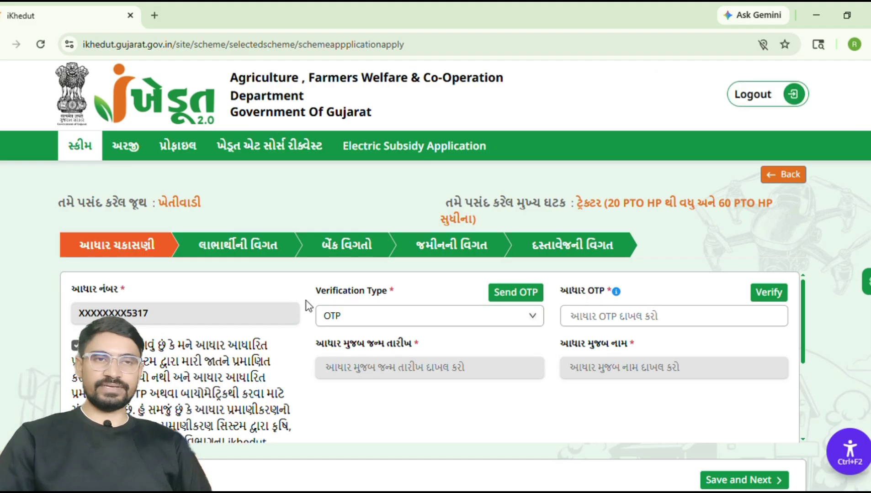
{"action": "left_click", "coordinate": [566, 321]}
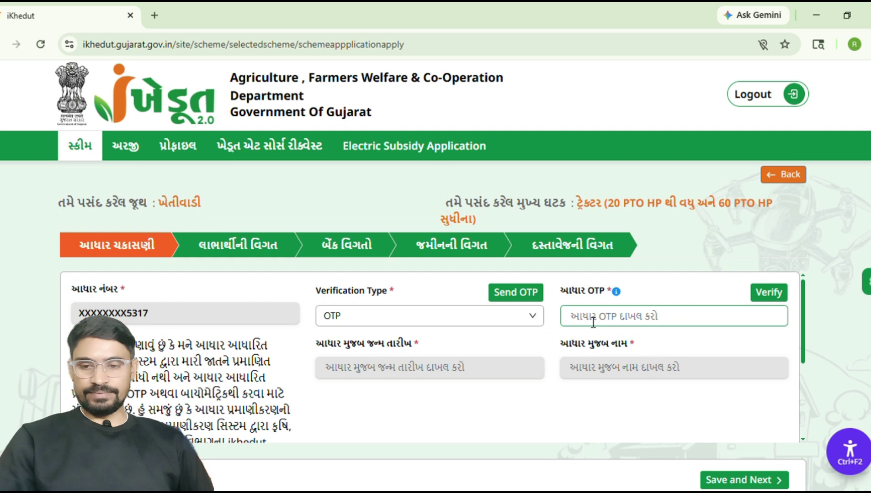
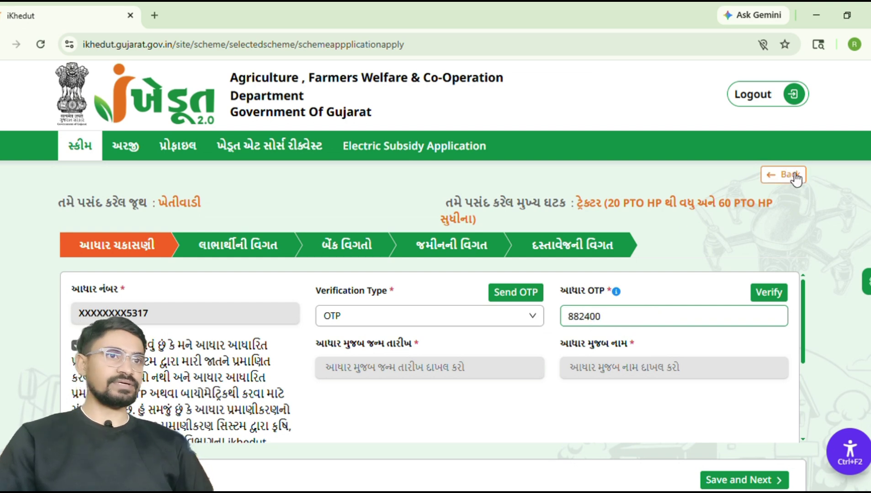
{"action": "left_click", "coordinate": [773, 295]}
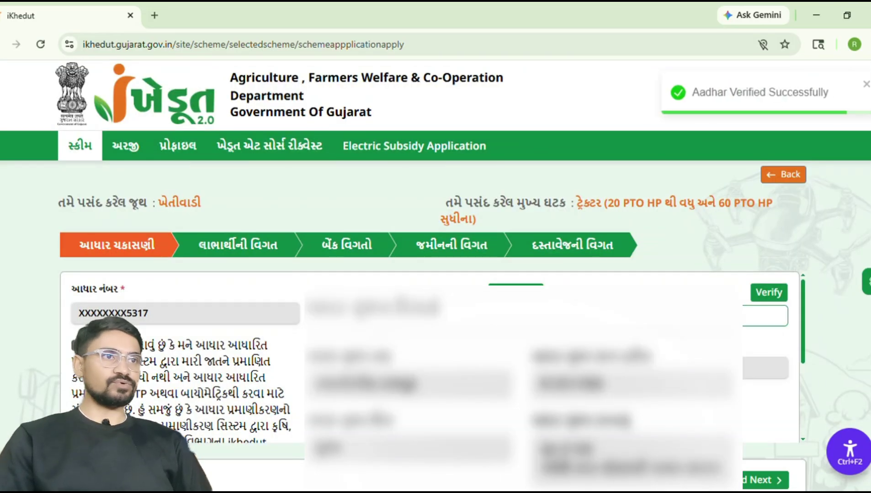
Step: Read through the Aadhaar consent text and Save and Next to the beneficiary details step
{"action": "scroll", "coordinate": [430, 356], "scroll_direction": "down", "scroll_amount": 2}
{"action": "scroll", "coordinate": [430, 356], "scroll_direction": "up", "scroll_amount": 2}
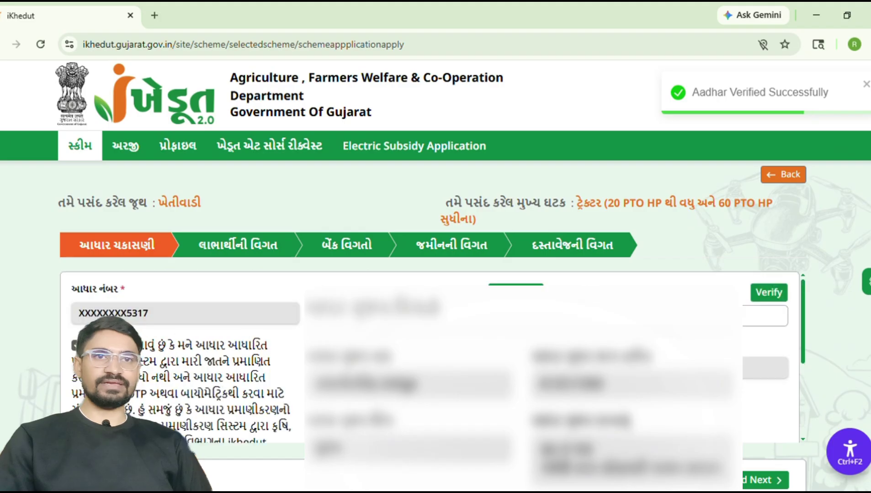
{"action": "scroll", "coordinate": [429, 356], "scroll_direction": "down", "scroll_amount": 3}
{"action": "scroll", "coordinate": [430, 356], "scroll_direction": "up", "scroll_amount": 3}
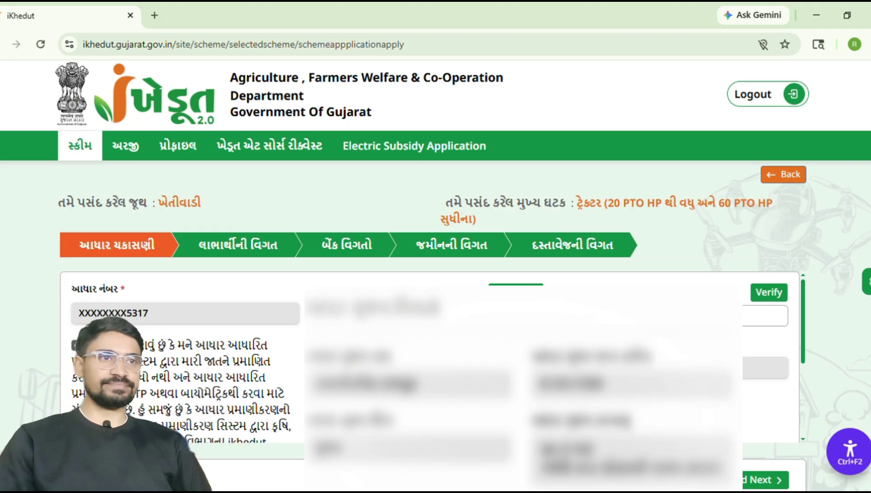
{"action": "scroll", "coordinate": [183, 357], "scroll_direction": "down", "scroll_amount": 3}
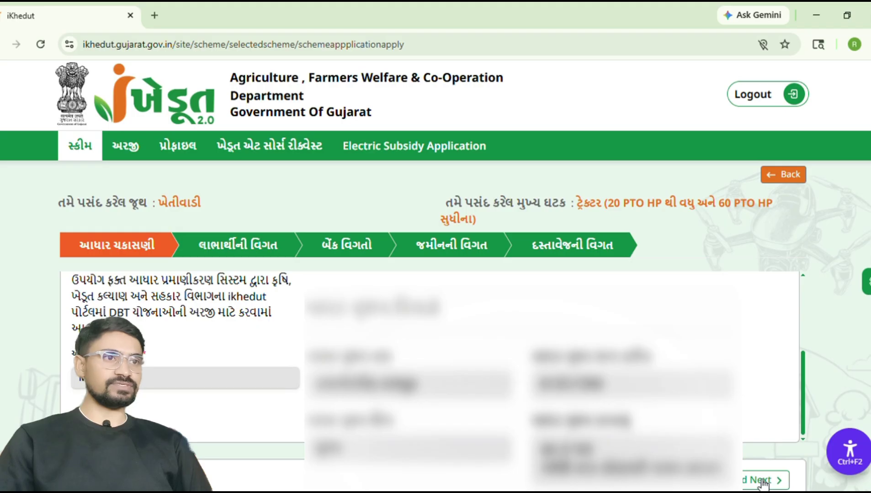
{"action": "left_click", "coordinate": [762, 482]}
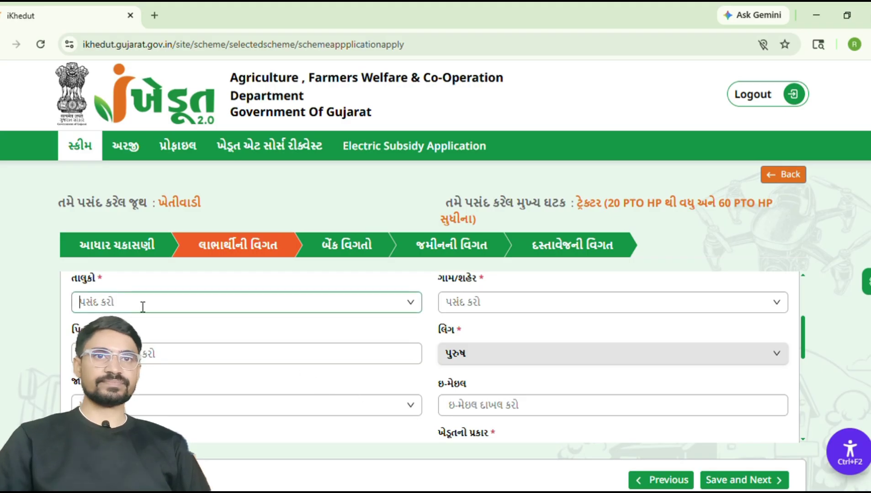
Step: Review the prefilled beneficiary details (gender પુરુષ) and Save and Next to bank details
{"action": "scroll", "coordinate": [315, 433], "scroll_direction": "down", "scroll_amount": 5}
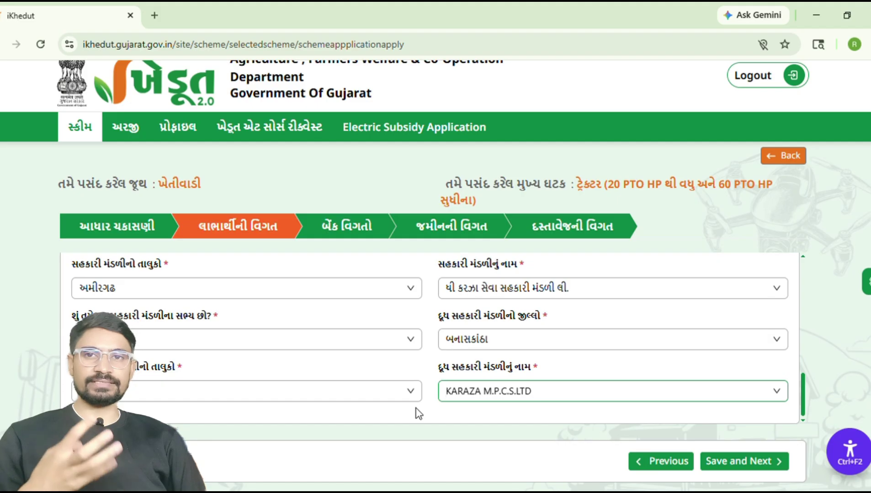
{"action": "scroll", "coordinate": [374, 340], "scroll_direction": "up", "scroll_amount": 3}
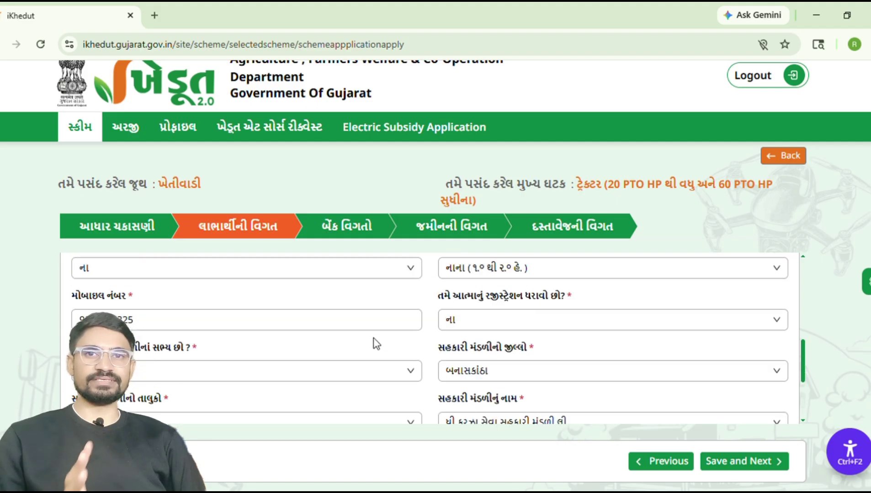
{"action": "scroll", "coordinate": [320, 342], "scroll_direction": "up", "scroll_amount": 3}
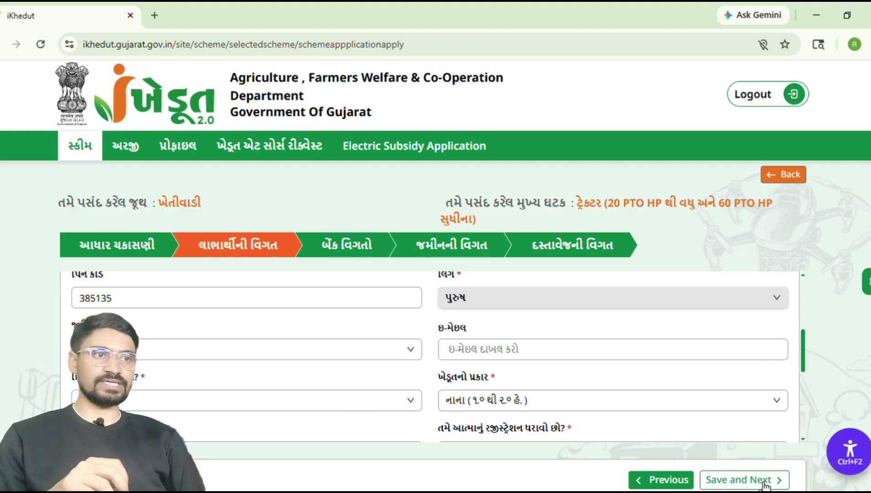
{"action": "left_click", "coordinate": [764, 483]}
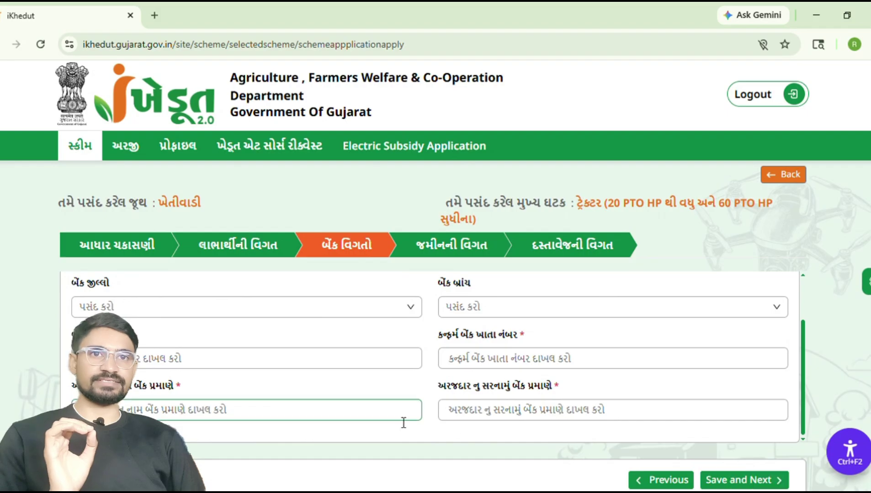
Step: Go over the IFSC, account number, bank name and address fields, then Save and Next
{"action": "scroll", "coordinate": [451, 424], "scroll_direction": "up", "scroll_amount": 2}
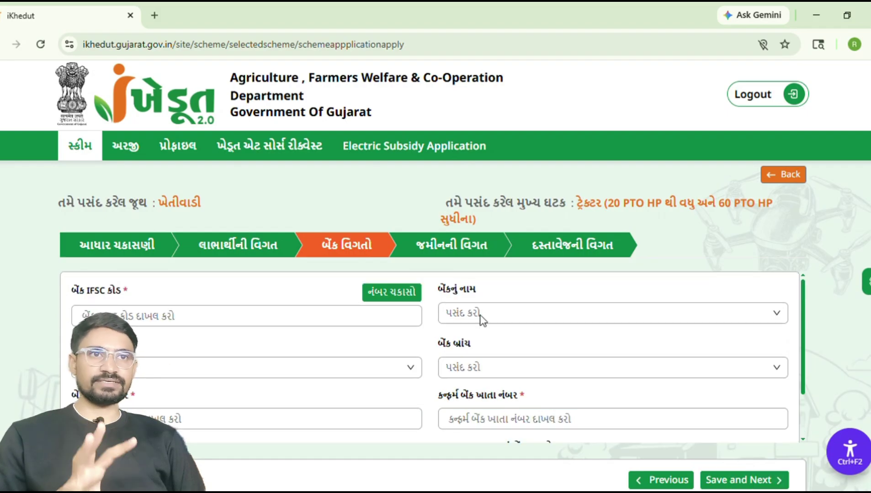
{"action": "left_click", "coordinate": [257, 320]}
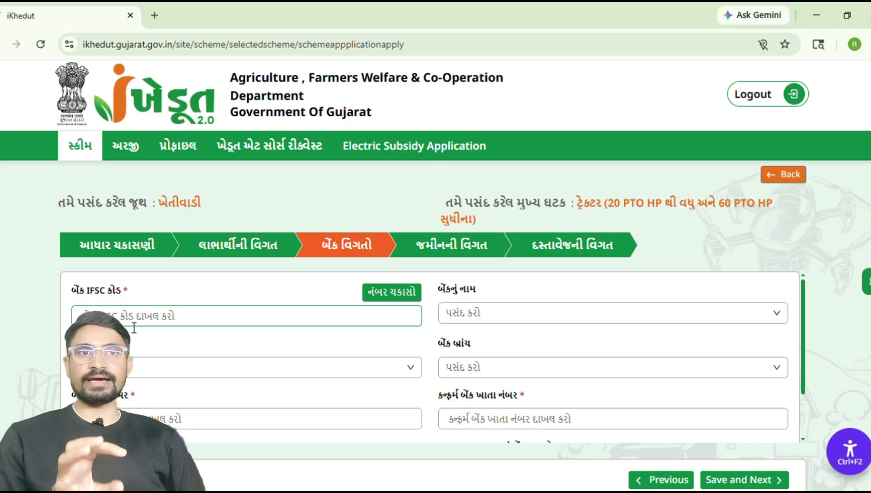
{"action": "left_click", "coordinate": [567, 326]}
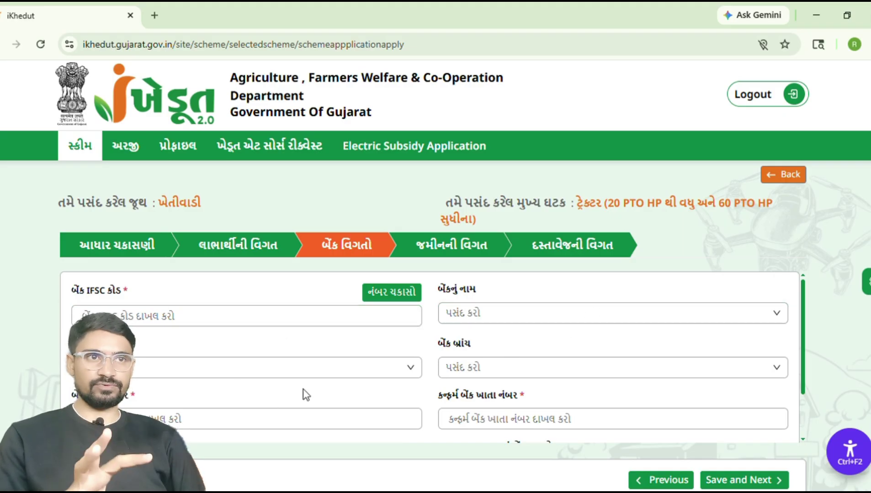
{"action": "left_click", "coordinate": [518, 422]}
{"action": "scroll", "coordinate": [517, 424], "scroll_direction": "down", "scroll_amount": 1}
{"action": "left_click", "coordinate": [509, 413]}
{"action": "left_click", "coordinate": [160, 414]}
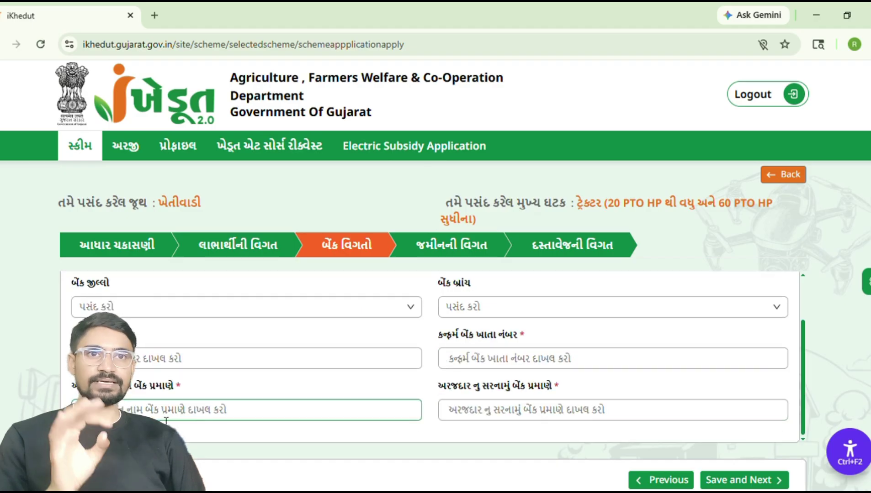
{"action": "left_click", "coordinate": [160, 422]}
{"action": "left_click", "coordinate": [159, 420]}
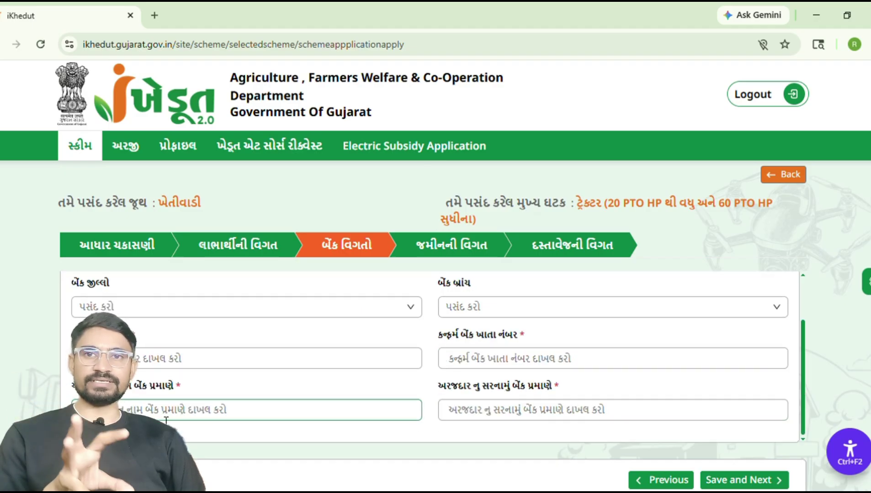
{"action": "left_click", "coordinate": [509, 412]}
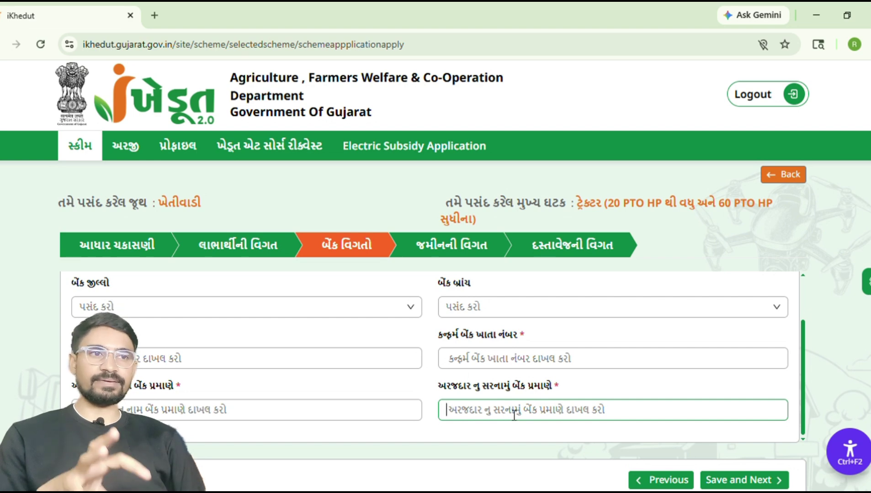
{"action": "scroll", "coordinate": [414, 389], "scroll_direction": "up", "scroll_amount": 2}
{"action": "scroll", "coordinate": [422, 329], "scroll_direction": "down", "scroll_amount": 2}
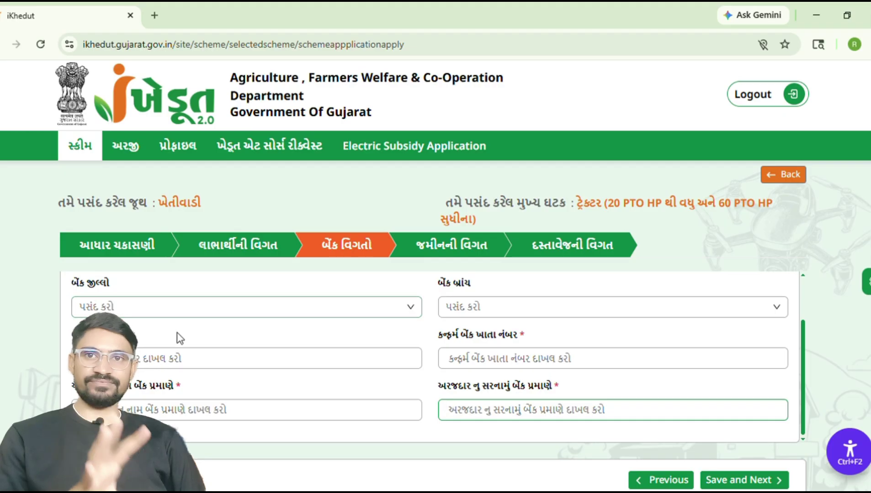
{"action": "left_click", "coordinate": [728, 480]}
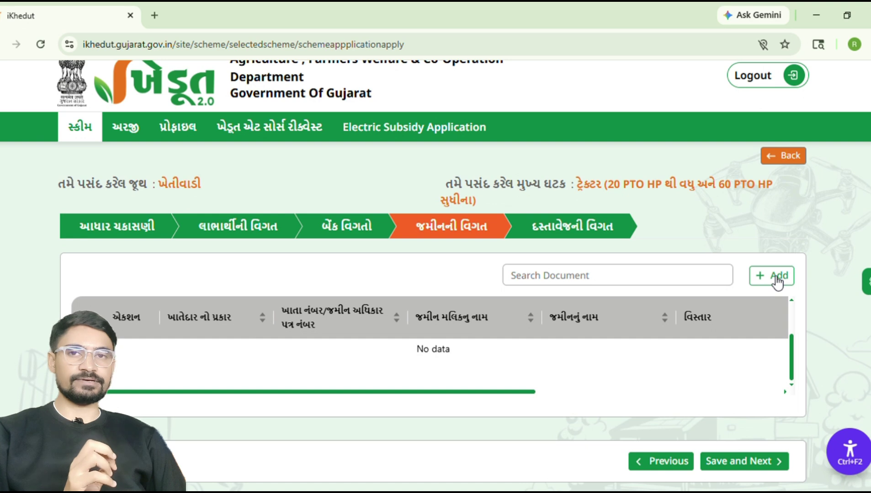
Step: Inspect the Add Land detail form and holder-type choices, then submit the application from the documents step
{"action": "left_click", "coordinate": [777, 277]}
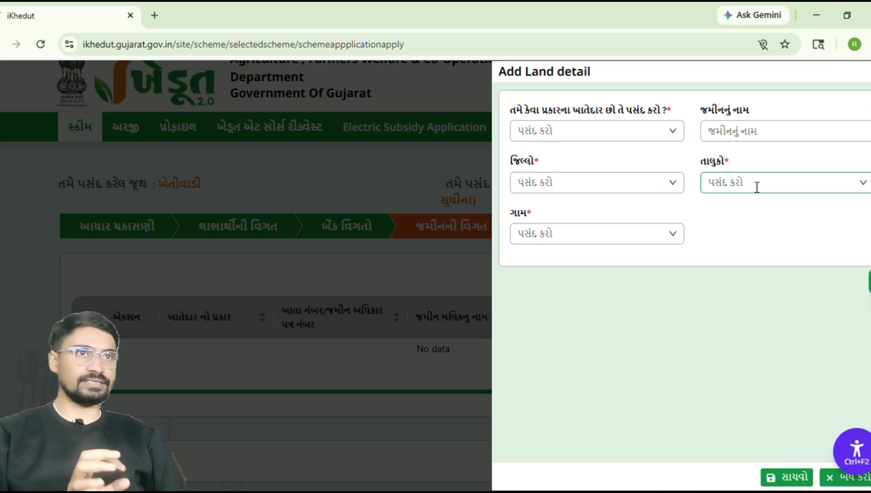
{"action": "left_click", "coordinate": [672, 132]}
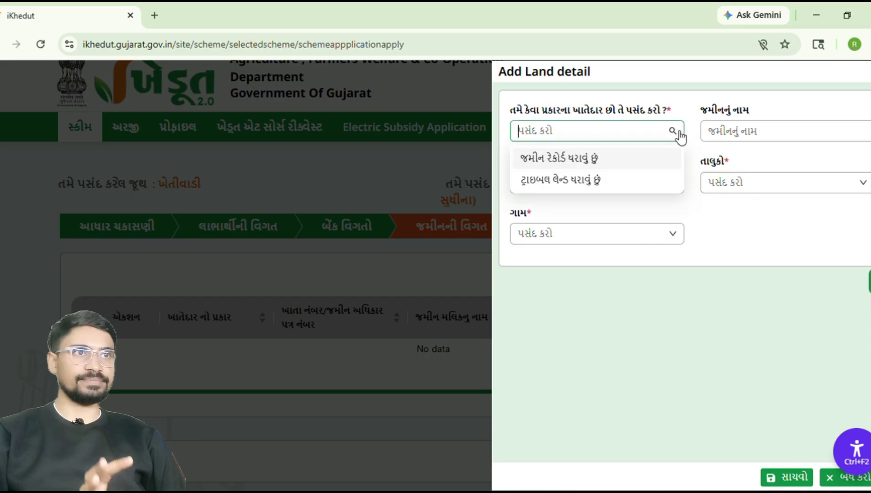
{"action": "left_click", "coordinate": [710, 291]}
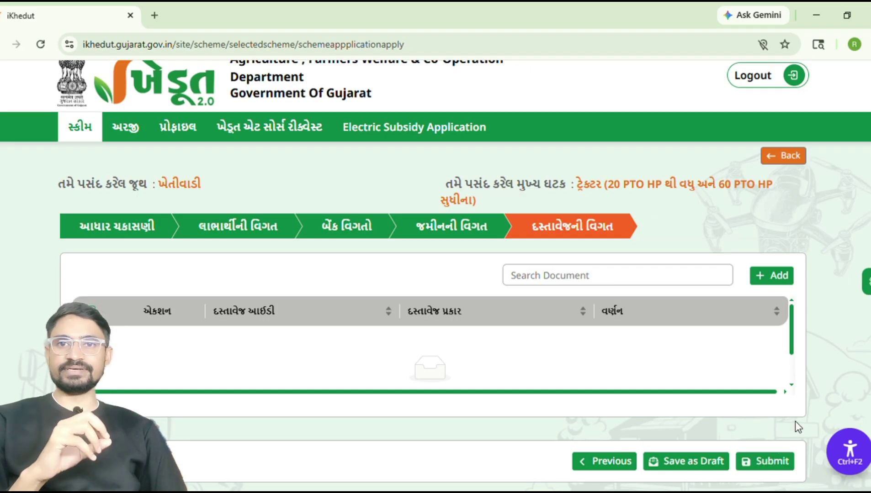
{"action": "left_click", "coordinate": [781, 464]}
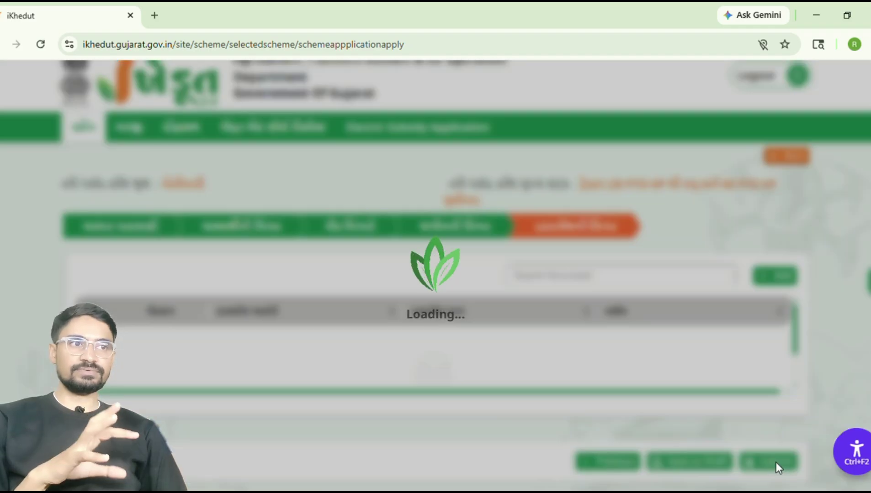